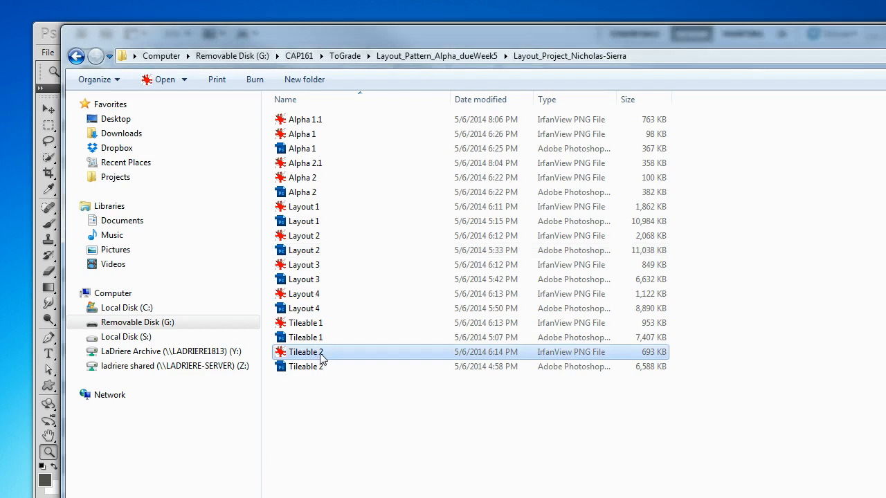
# Step: Rename the Tileable 2 PNG file as Tileable 2_1024 to include its pixel size
pyautogui.click(322, 356)
pyautogui.click(329, 351)
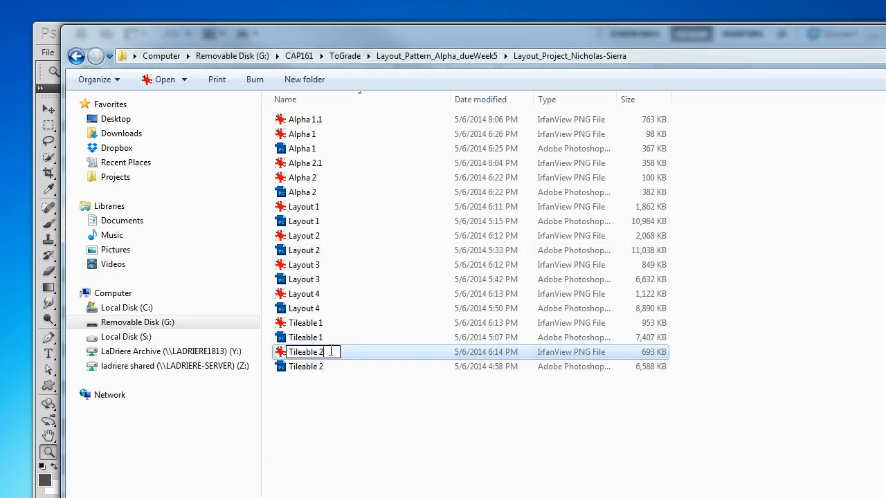
pyautogui.write('_1024')
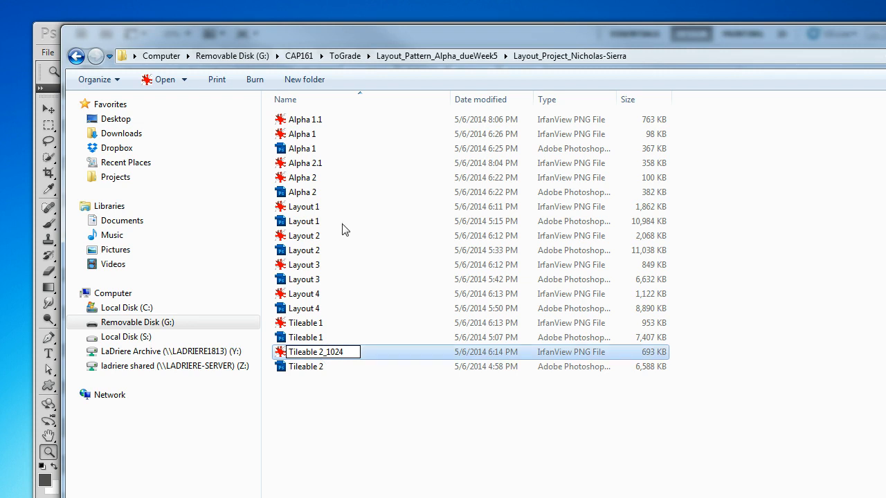
# Step: Rename the Layout 2 Photoshop file as Layout 2_1920_1080
pyautogui.click(312, 251)
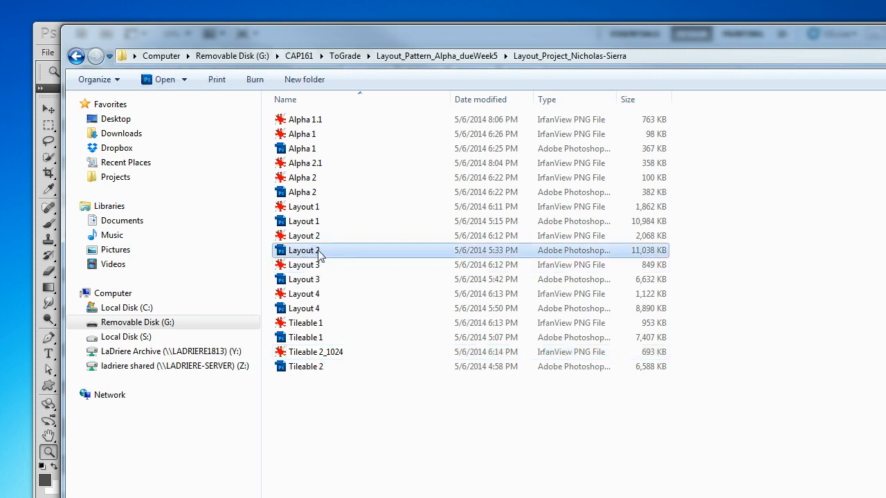
pyautogui.click(325, 251)
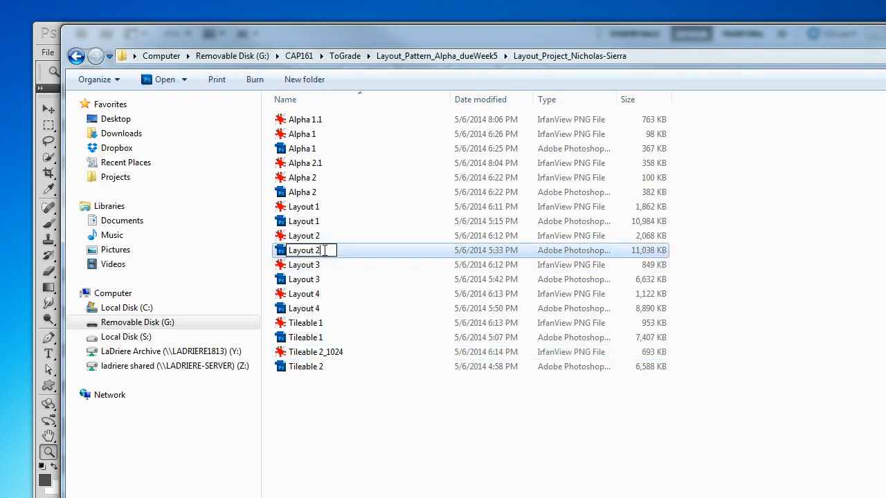
pyautogui.write('_1920_1080')
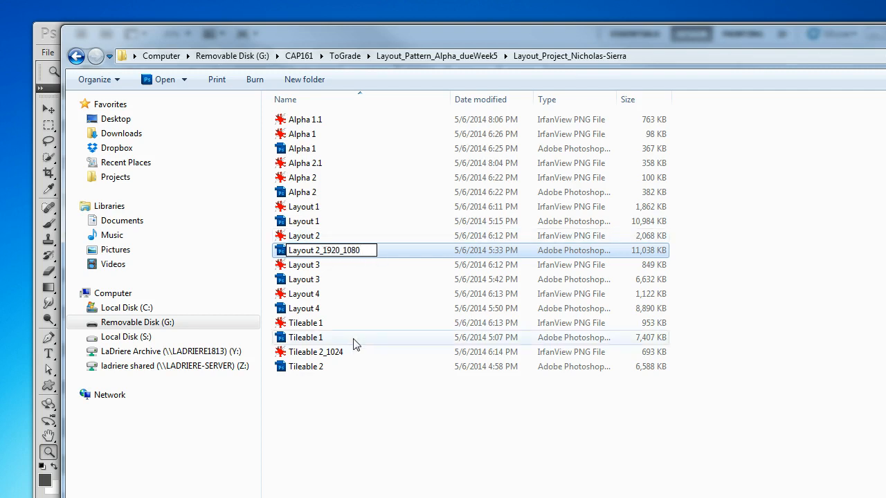
pyautogui.click(359, 399)
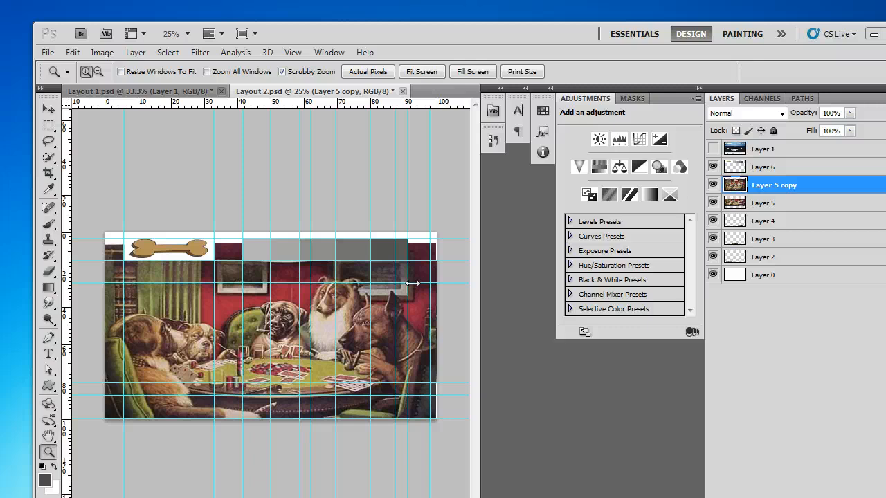
# Step: Show Layer 1 and select its full-width dark banner area using the Rectangular Marquee with Normal style
pyautogui.click(713, 184)
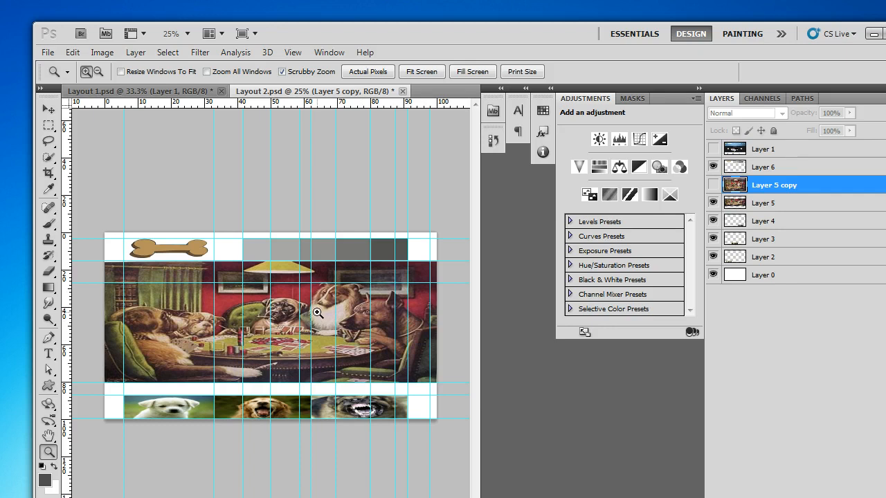
pyautogui.click(713, 185)
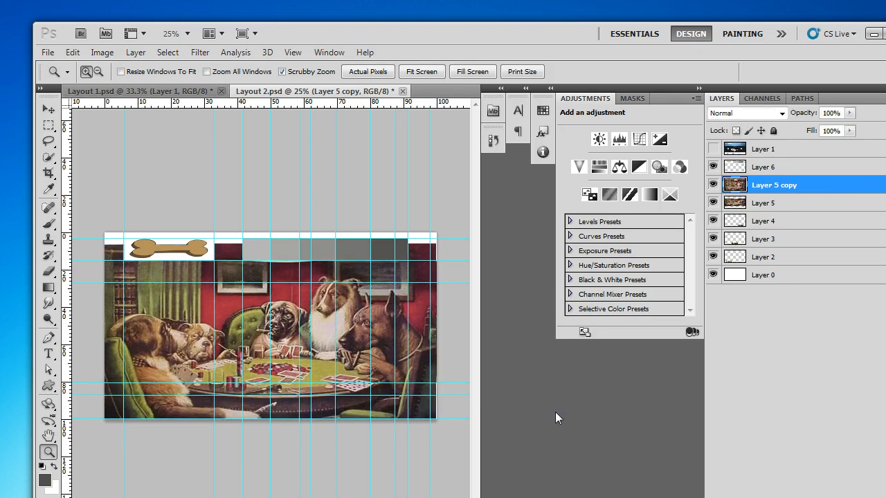
pyautogui.click(48, 126)
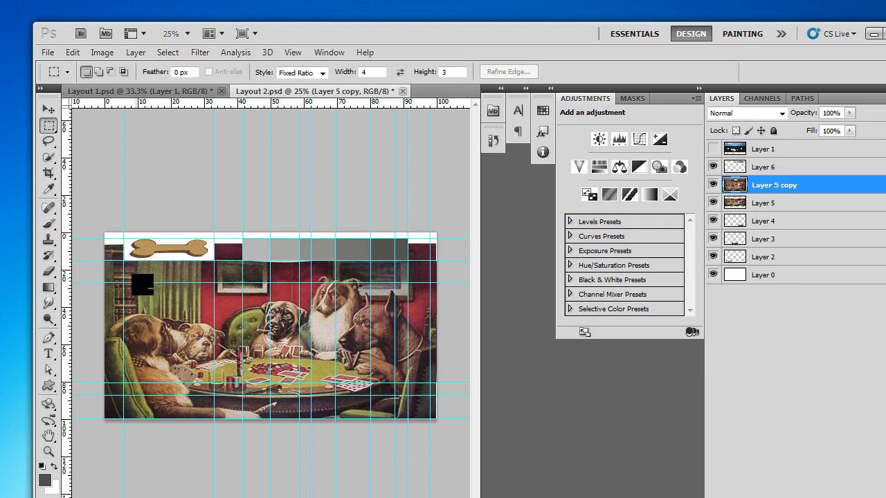
pyautogui.click(714, 149)
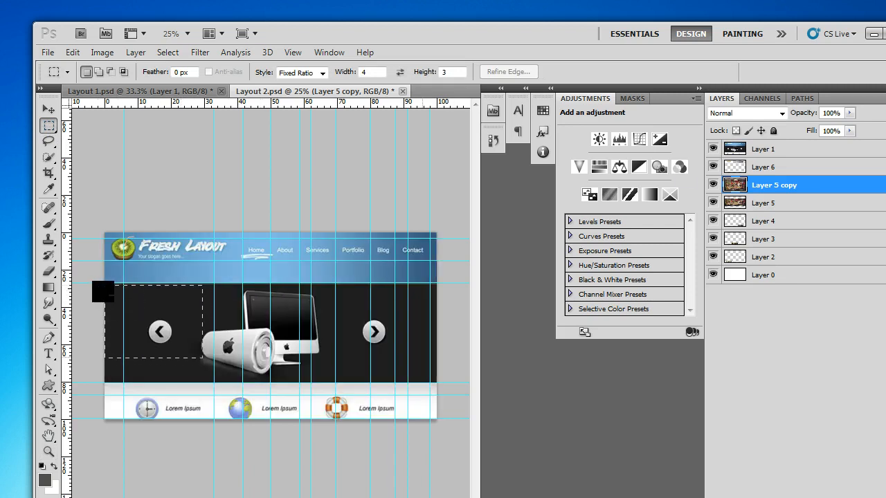
pyautogui.click(303, 72)
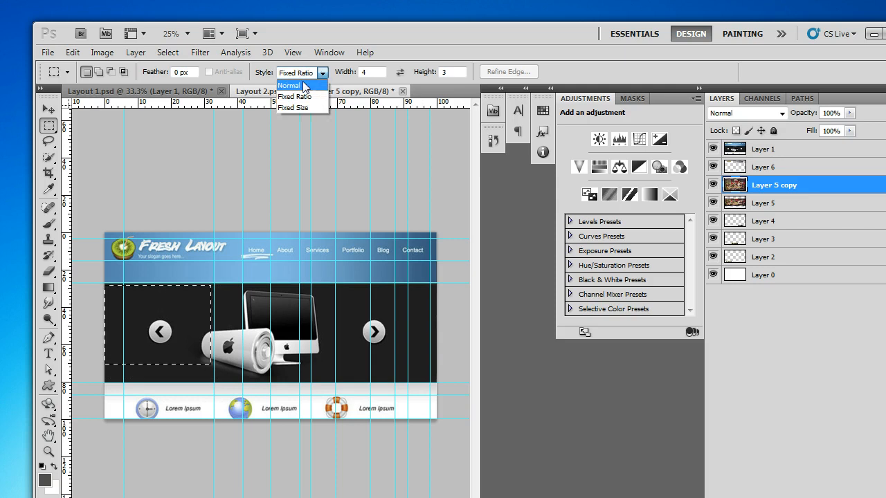
pyautogui.click(294, 83)
pyautogui.moveTo(97, 284); pyautogui.dragTo(459, 382)
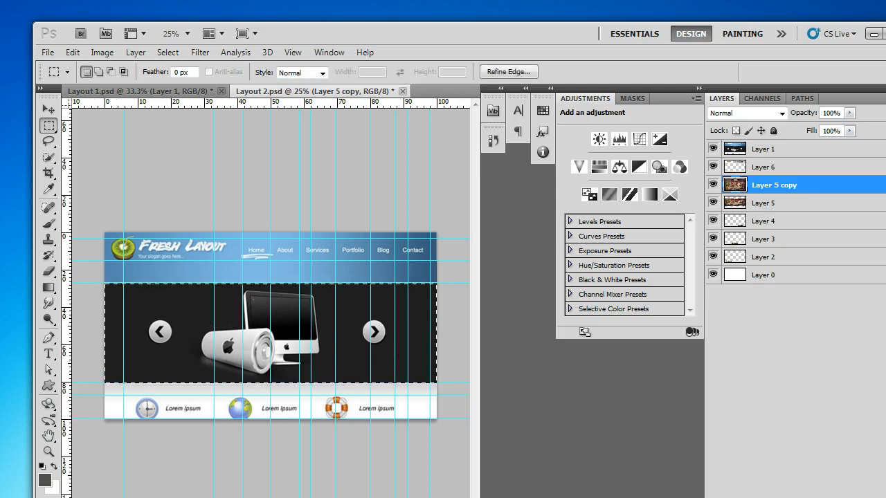
# Step: Add a layer mask to Layer 5 copy from the banner selection and hide Layer 1 and Layer 5
pyautogui.click(789, 497)
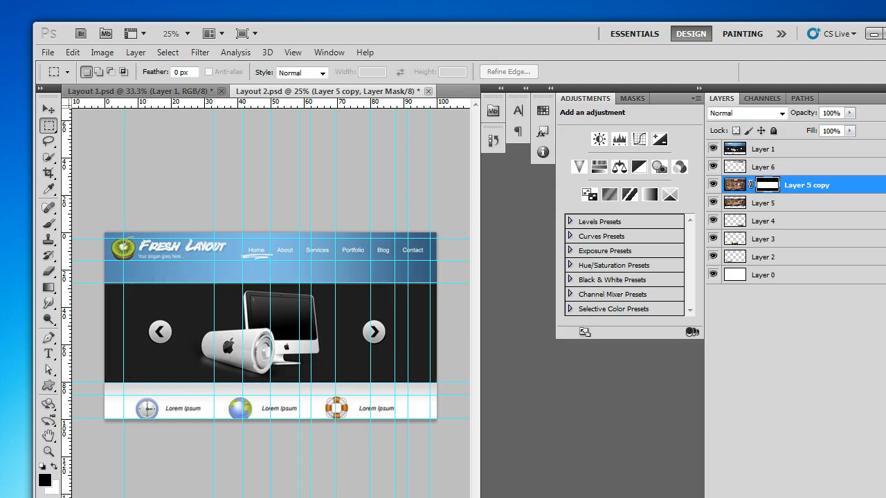
pyautogui.click(715, 151)
pyautogui.click(713, 203)
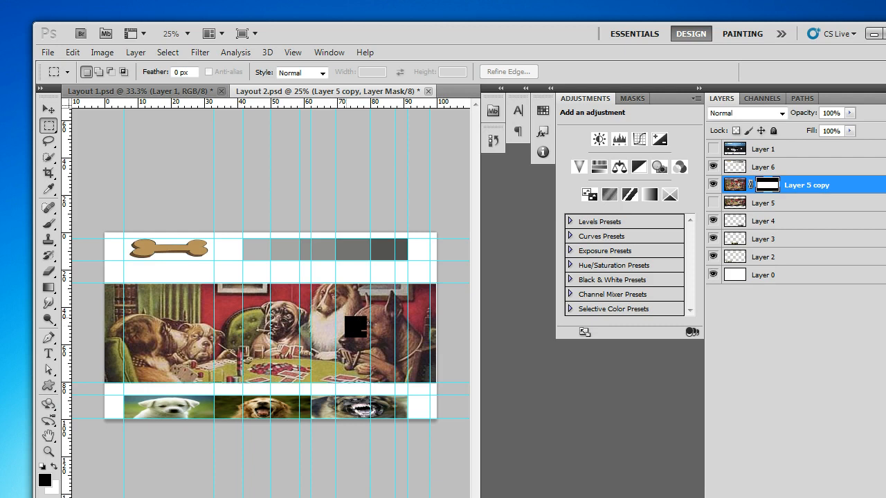
# Step: Compare the original Layer 5 image and the masked Layer 5 copy with the Layer 1 reference by switching their visibility
pyautogui.click(713, 149)
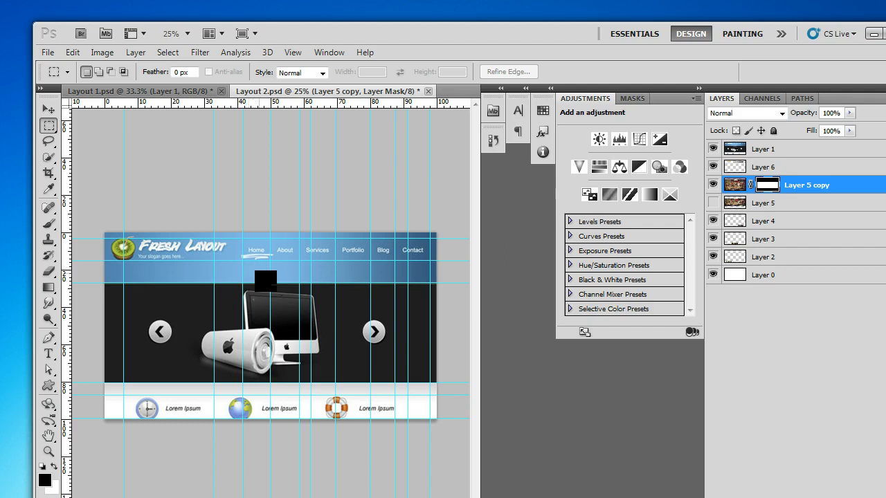
pyautogui.click(713, 185)
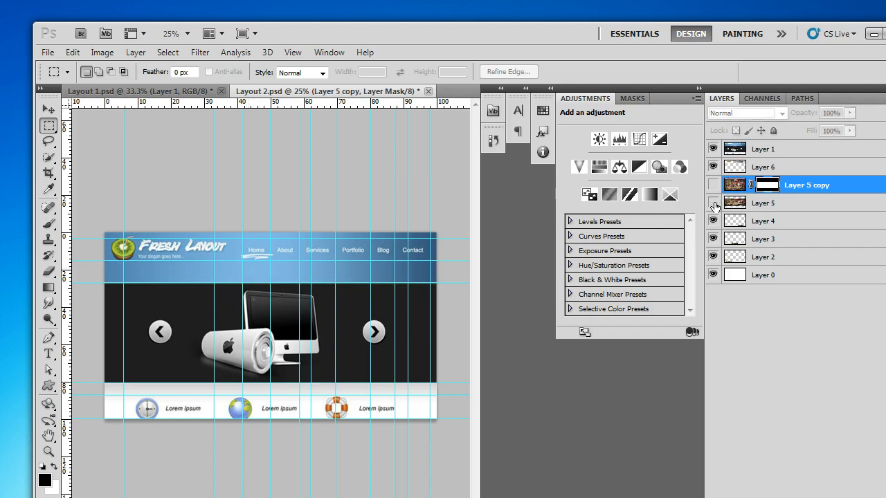
pyautogui.click(713, 203)
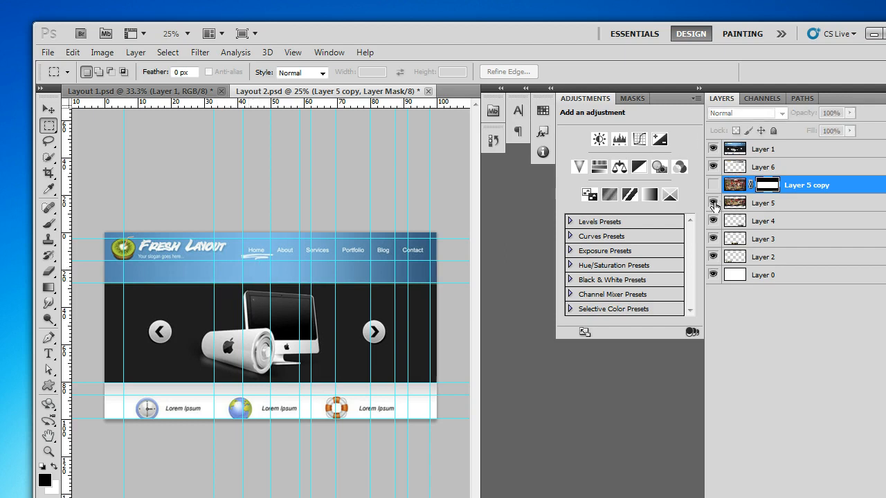
pyautogui.click(712, 149)
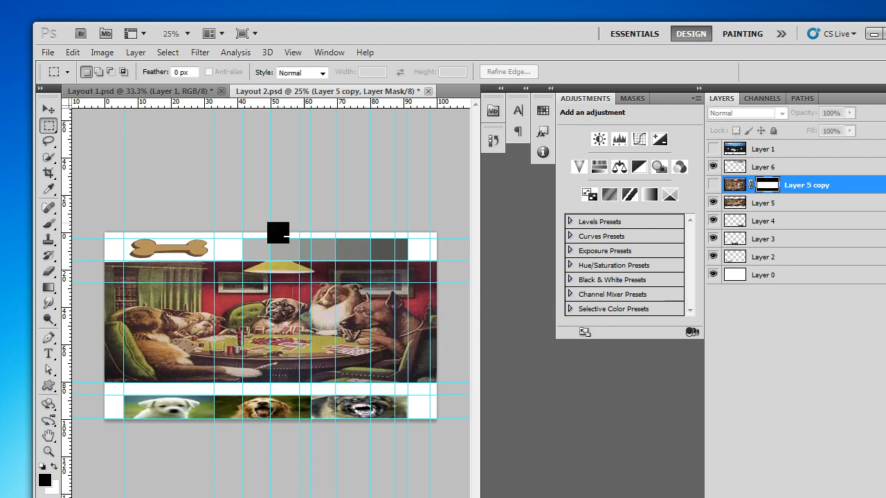
pyautogui.click(713, 148)
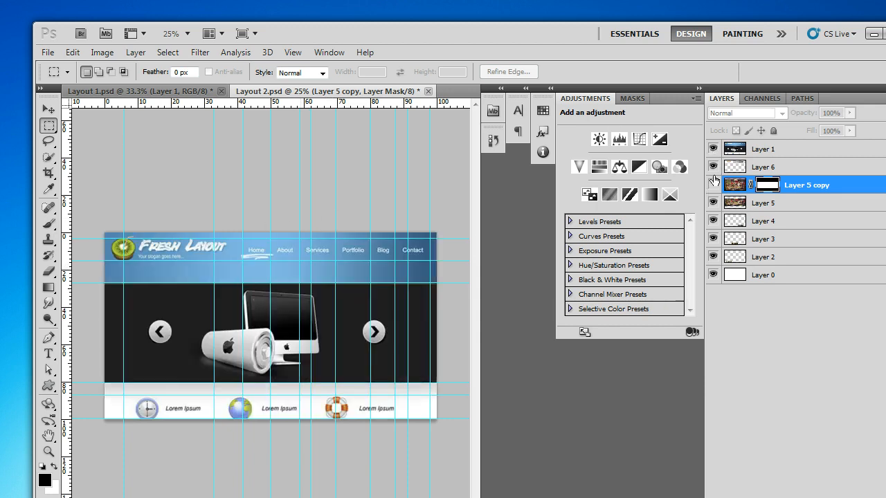
pyautogui.click(713, 185)
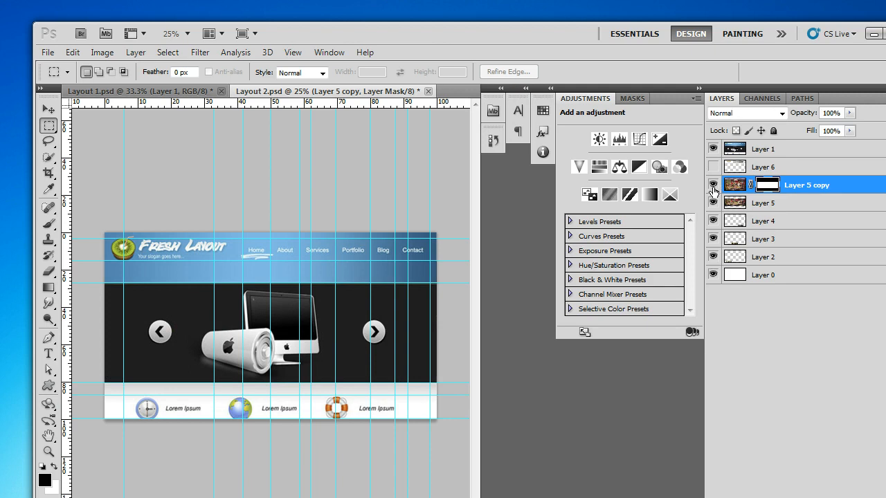
pyautogui.click(714, 184)
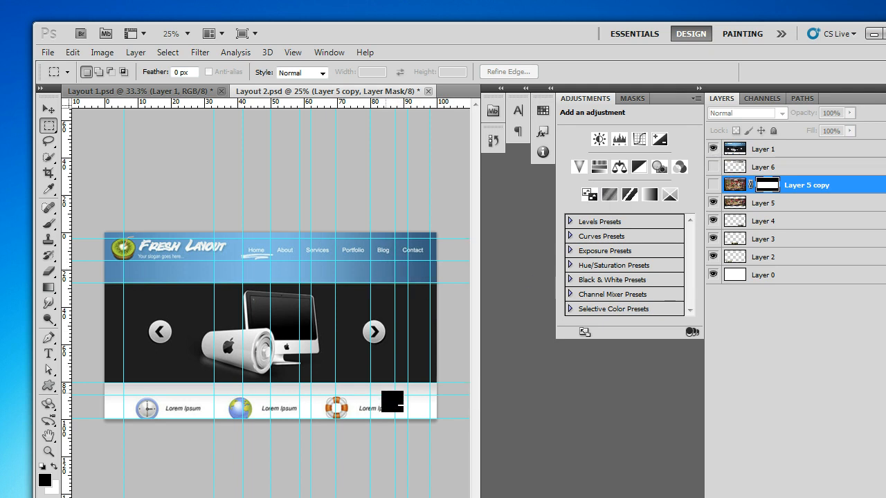
pyautogui.click(713, 182)
pyautogui.click(713, 149)
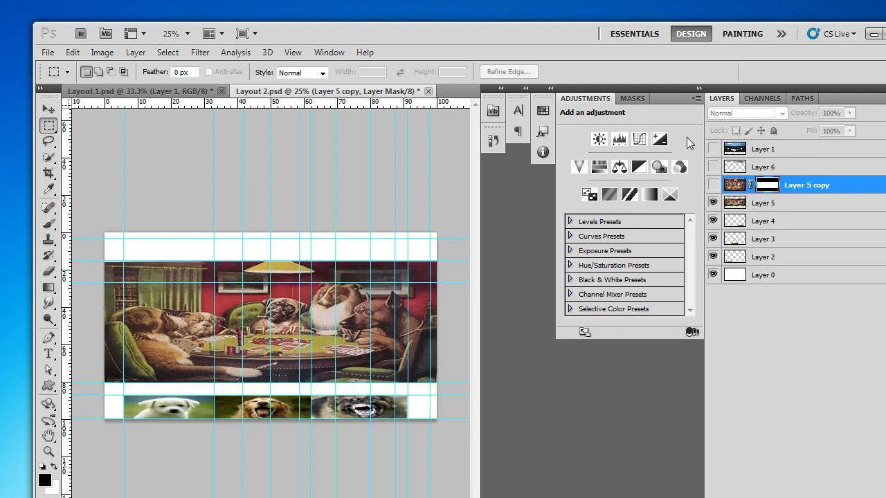
# Step: Hide Layer 5 and show the masked Layer 5 copy and Layer 6
pyautogui.click(713, 202)
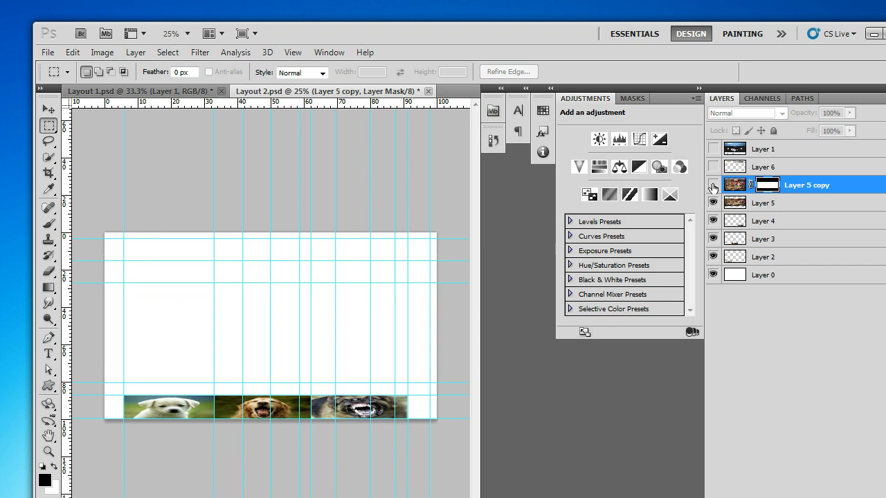
pyautogui.click(713, 186)
pyautogui.click(713, 203)
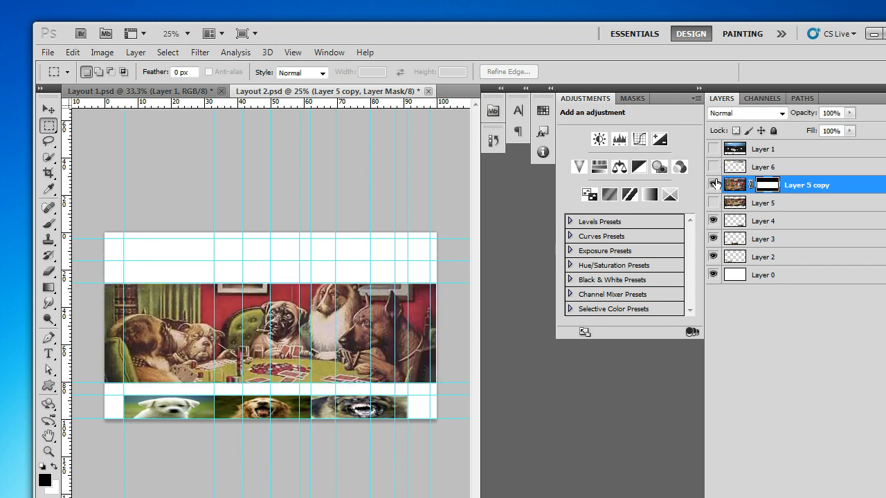
pyautogui.click(712, 167)
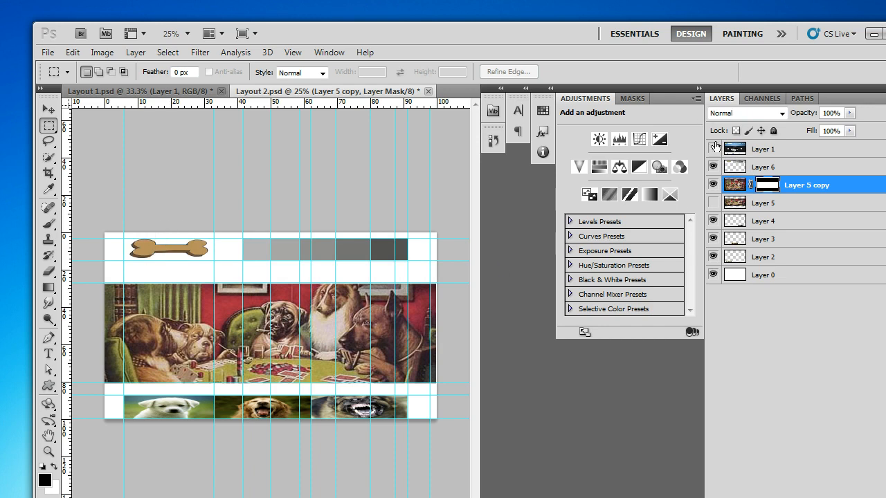
# Step: Compare the assembled dog layout with the Fresh Layout reference by repeatedly showing and hiding Layer 1
pyautogui.click(714, 149)
pyautogui.click(714, 149)
pyautogui.click(714, 148)
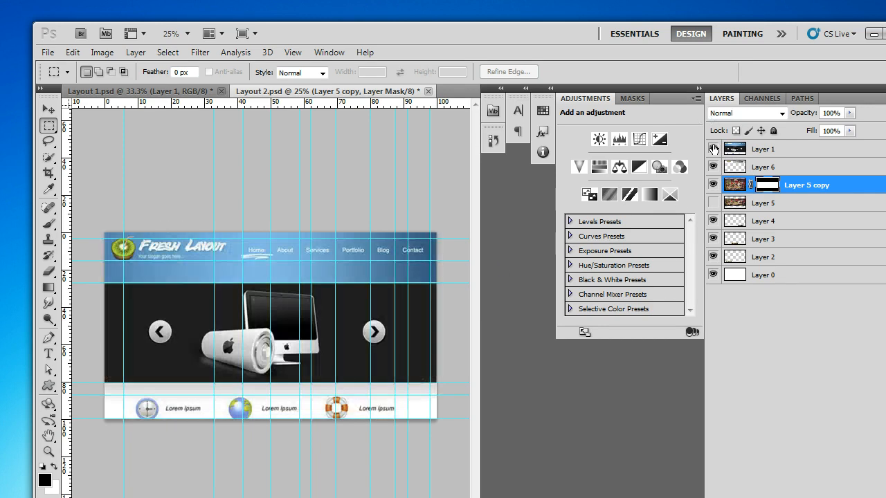
pyautogui.click(713, 148)
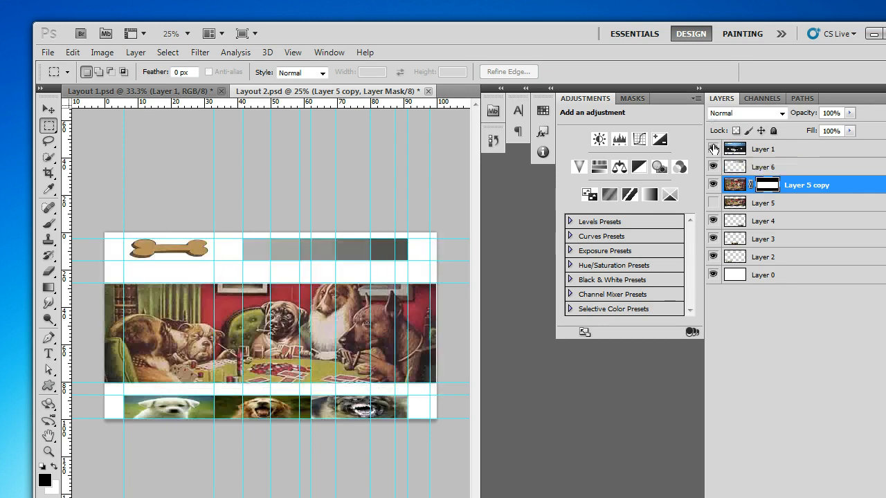
pyautogui.click(713, 149)
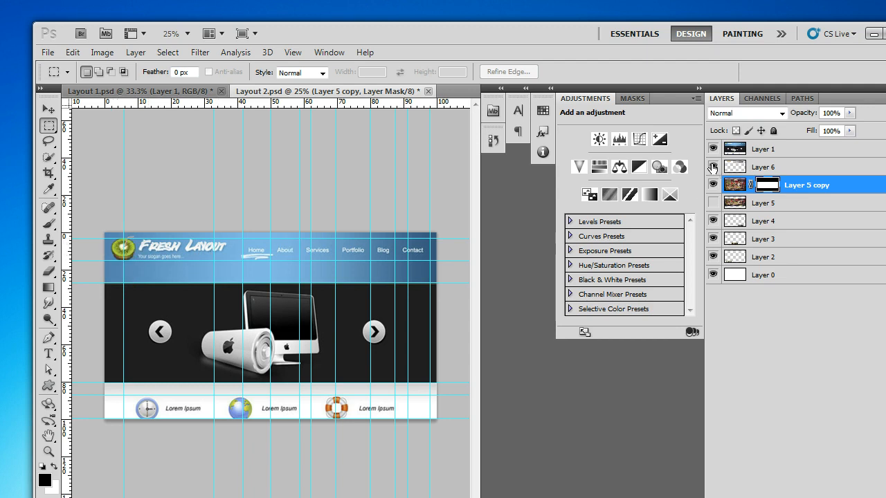
pyautogui.click(712, 149)
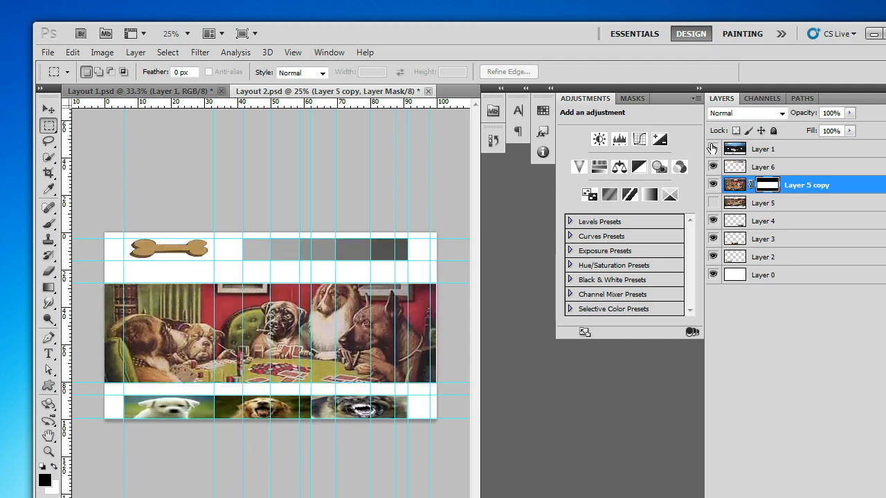
pyautogui.click(712, 149)
pyautogui.click(712, 149)
pyautogui.click(712, 150)
pyautogui.click(712, 150)
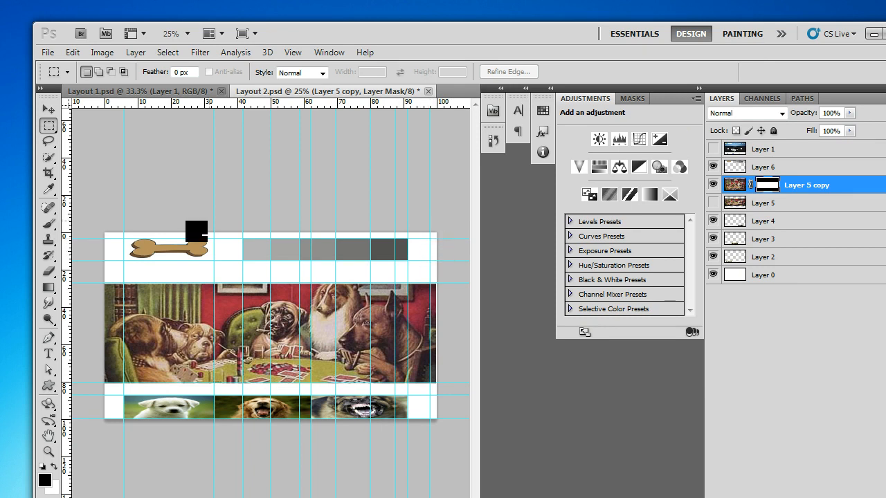
pyautogui.click(712, 149)
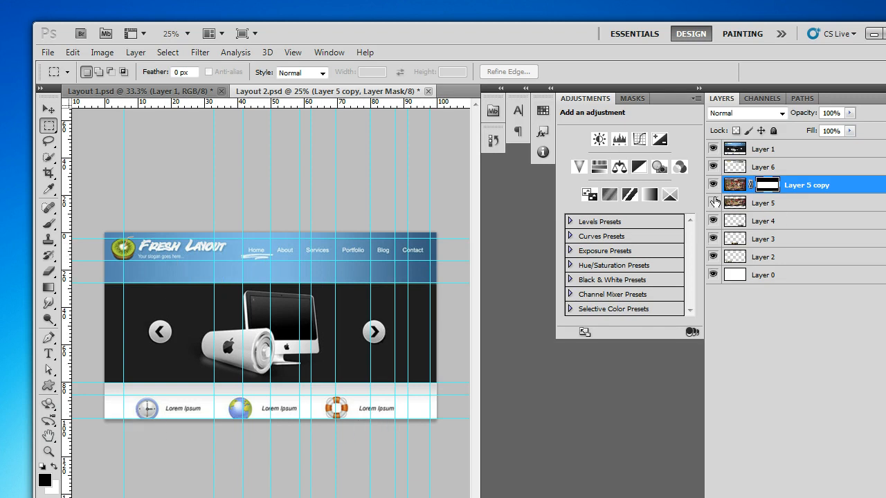
# Step: Switch to Layout 1.psd and compare its reference Layer 1 with the layers beneath it
pyautogui.click(159, 90)
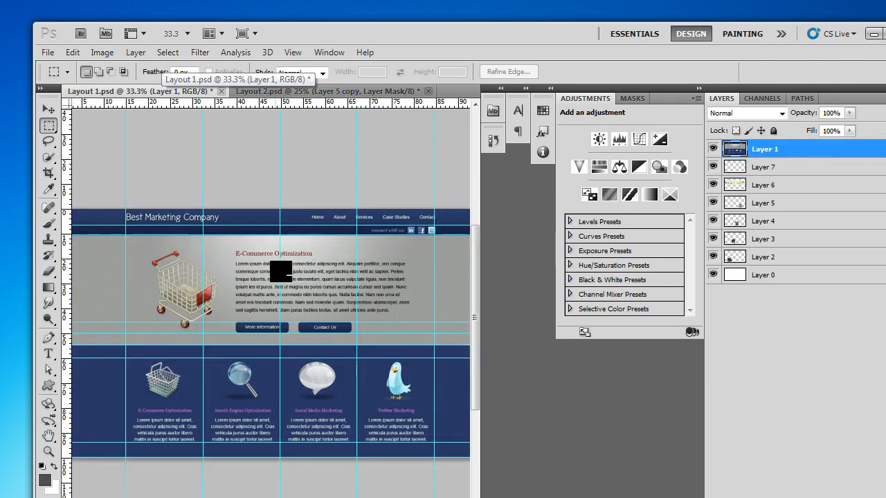
pyautogui.click(713, 148)
pyautogui.click(713, 149)
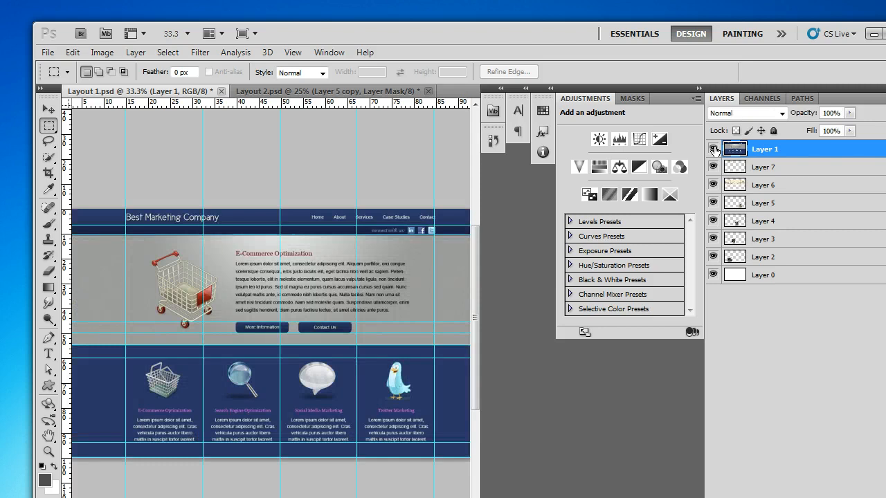
pyautogui.click(713, 149)
# Step: Add a new layer above Layer 1 and marquee-select the E-Commerce Optimization text block including its two buttons
pyautogui.hotkey('ctrl', 'alt', 'shift', 'n')
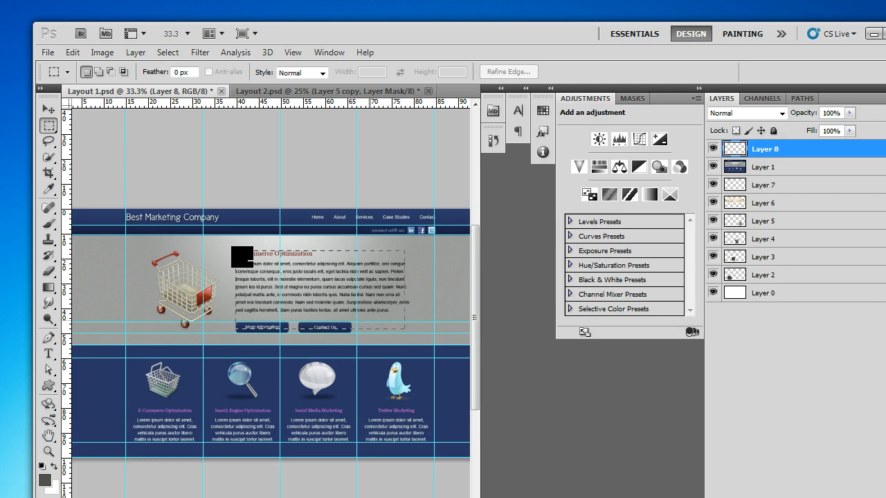
pyautogui.moveTo(443, 334); pyautogui.dragTo(409, 333)
pyautogui.hotkey('ctrl', 'd')
pyautogui.hotkey('ctrl', 'shift', 'd')
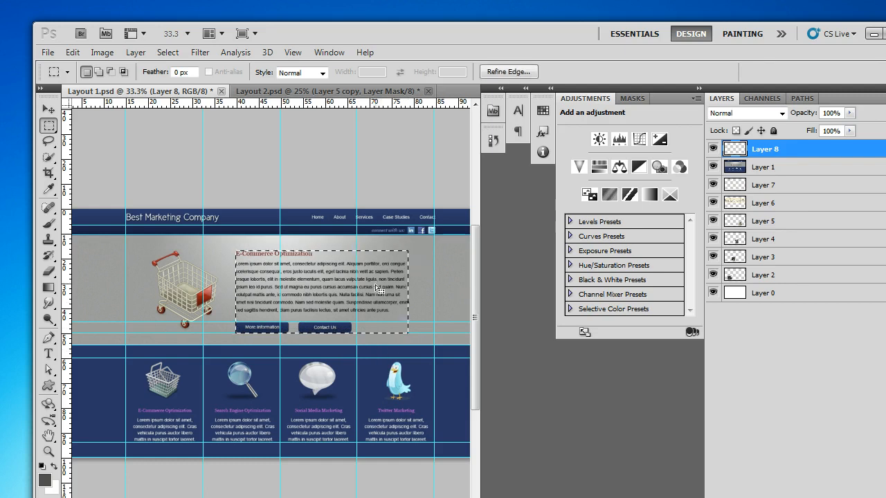
pyautogui.click(239, 260)
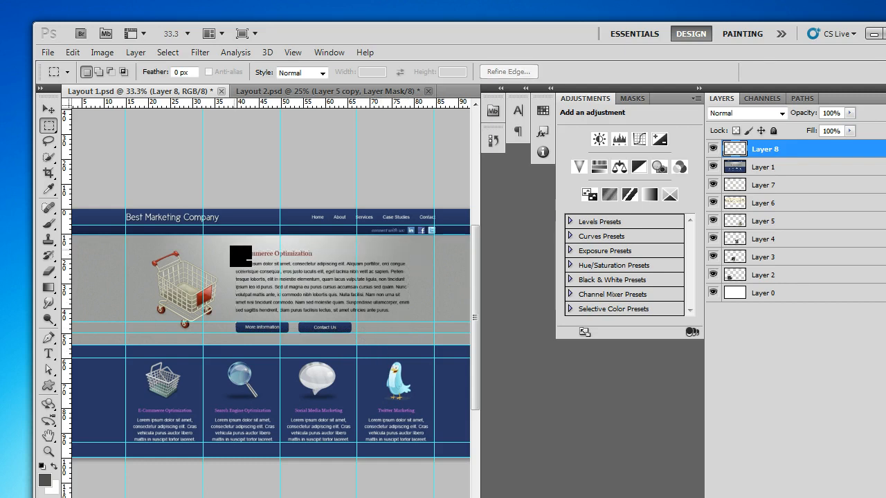
pyautogui.moveTo(397, 335); pyautogui.dragTo(410, 333)
# Step: Block in the E-Commerce Optimization text area with an olive green solid colour fill layer in place of the empty Layer 8
pyautogui.hotkey('ctrl', 'd')
pyautogui.click(885, 497)
pyautogui.click(876, 260)
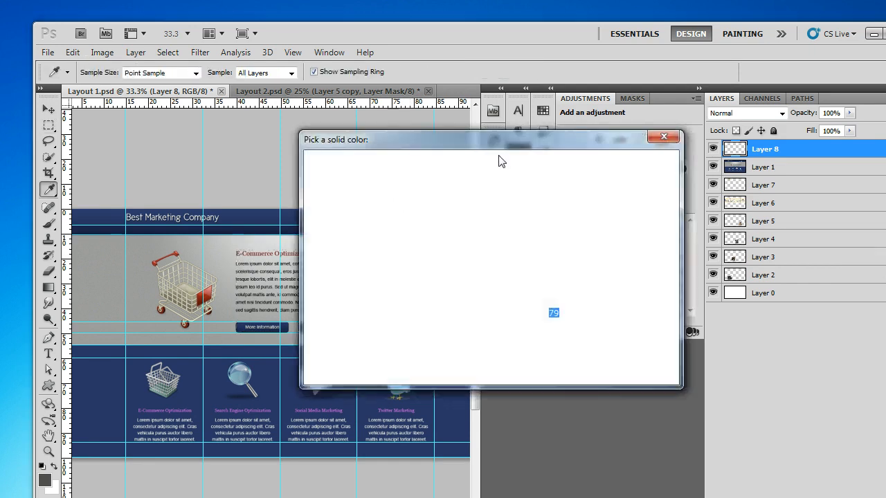
pyautogui.click(439, 257)
pyautogui.click(626, 166)
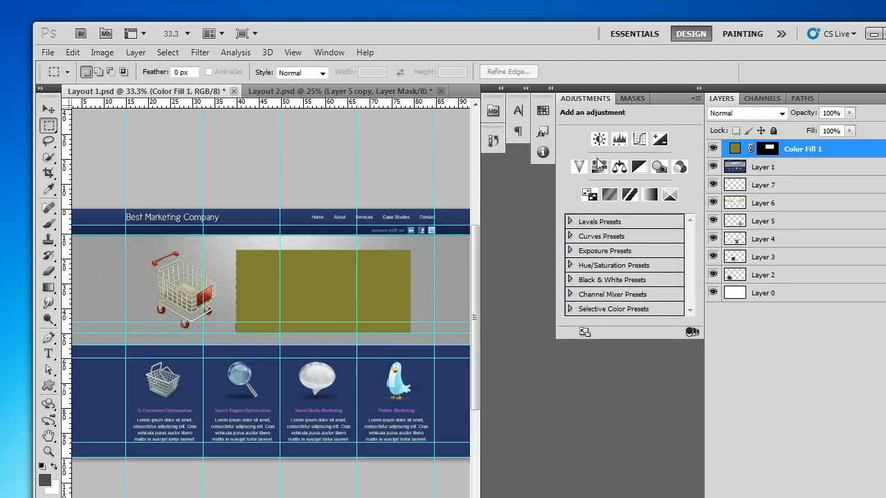
# Step: Compare the olive block with the E-Commerce Optimization text by repeatedly hiding and showing Color Fill 1, leaving it hidden
pyautogui.click(713, 150)
pyautogui.click(714, 149)
pyautogui.click(714, 150)
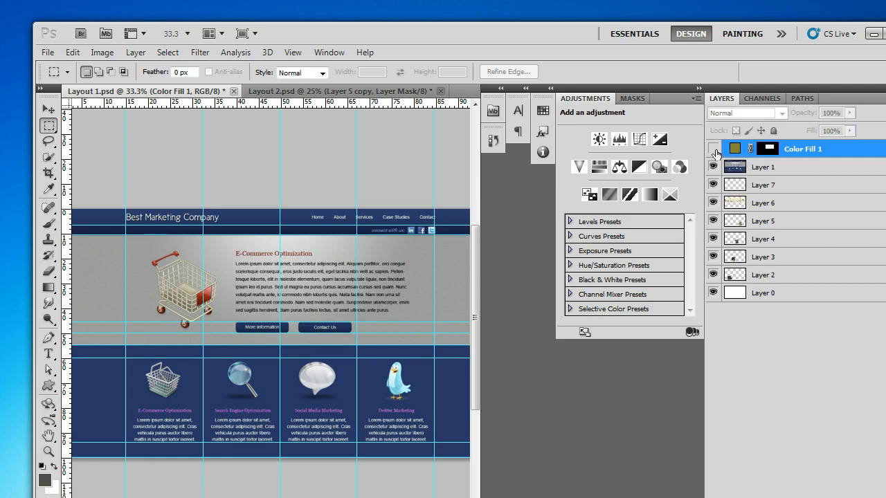
pyautogui.click(713, 149)
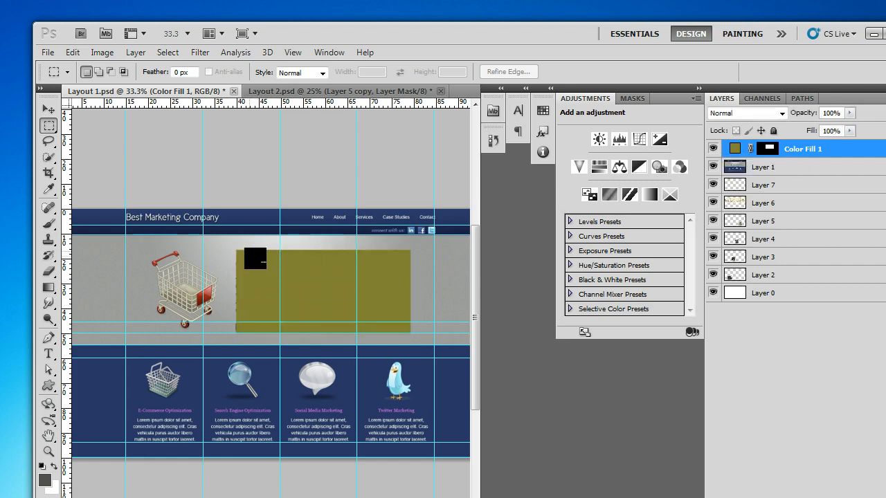
pyautogui.click(713, 149)
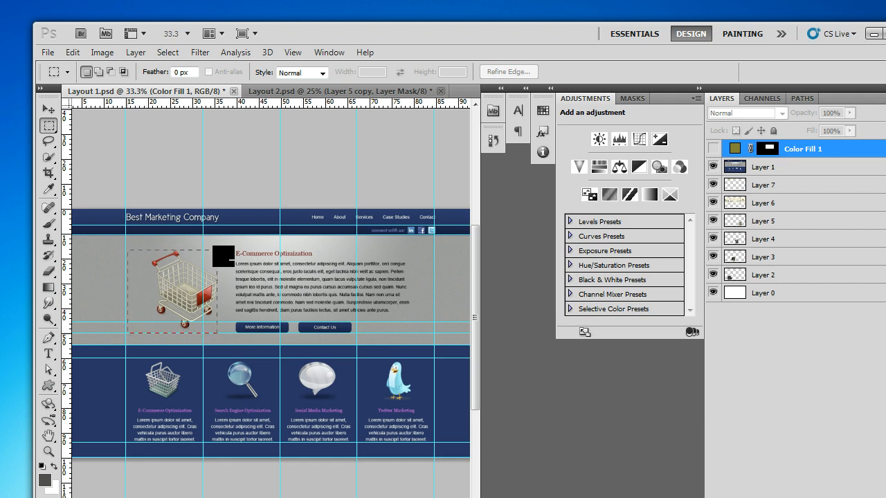
# Step: Marquee-select the shopping cart area in the banner and check it against the cat artwork by toggling Color Fill 1 and Layer 1
pyautogui.click(346, 274)
pyautogui.moveTo(125, 250); pyautogui.dragTo(217, 332)
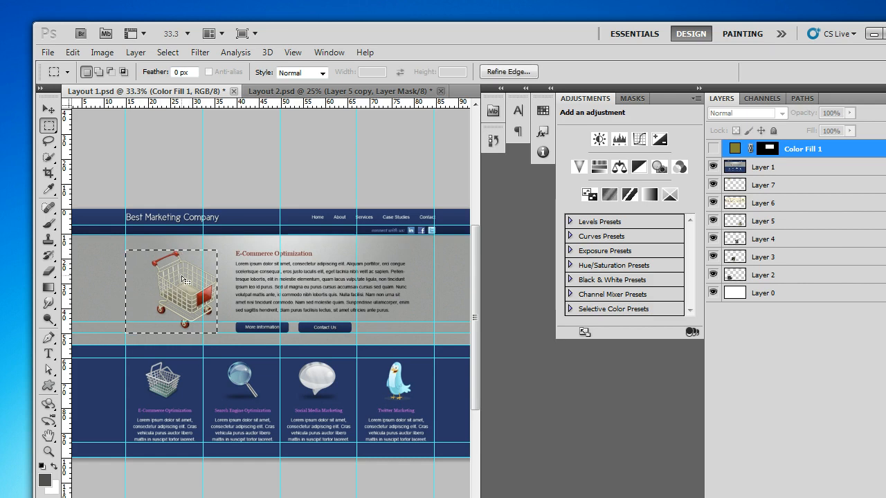
pyautogui.click(713, 149)
pyautogui.click(713, 167)
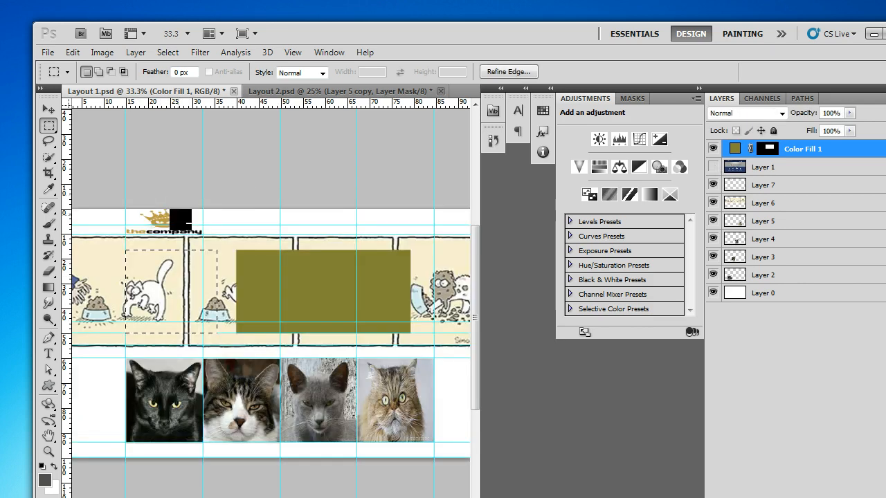
pyautogui.click(713, 148)
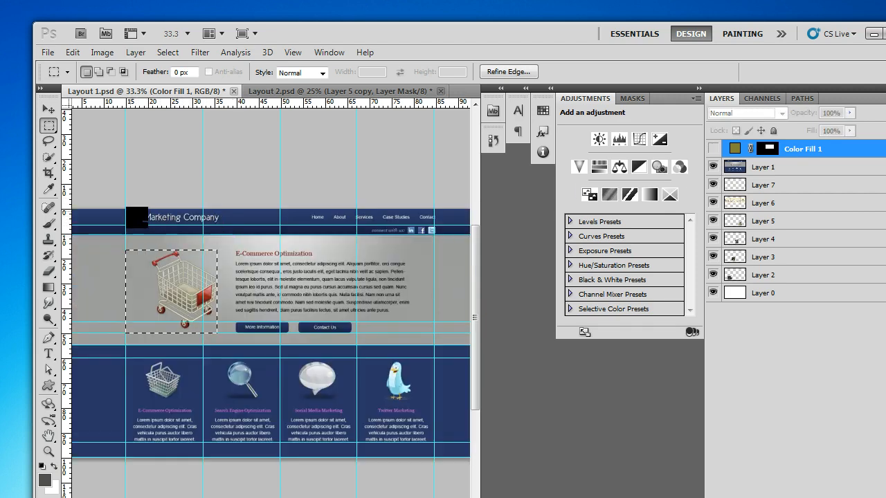